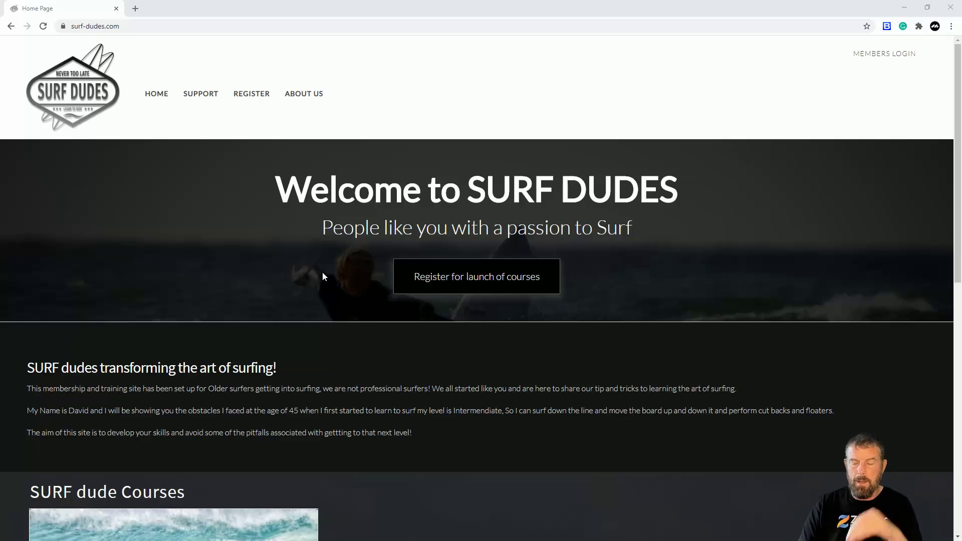
- Log in to the SURF DUDES members area with the login details already filled in
left_click(873, 58)
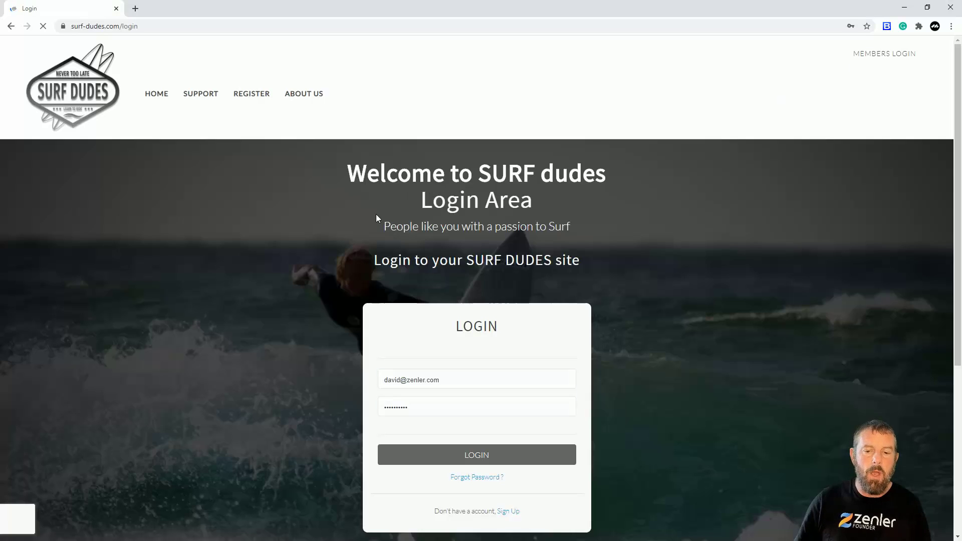
left_click(481, 456)
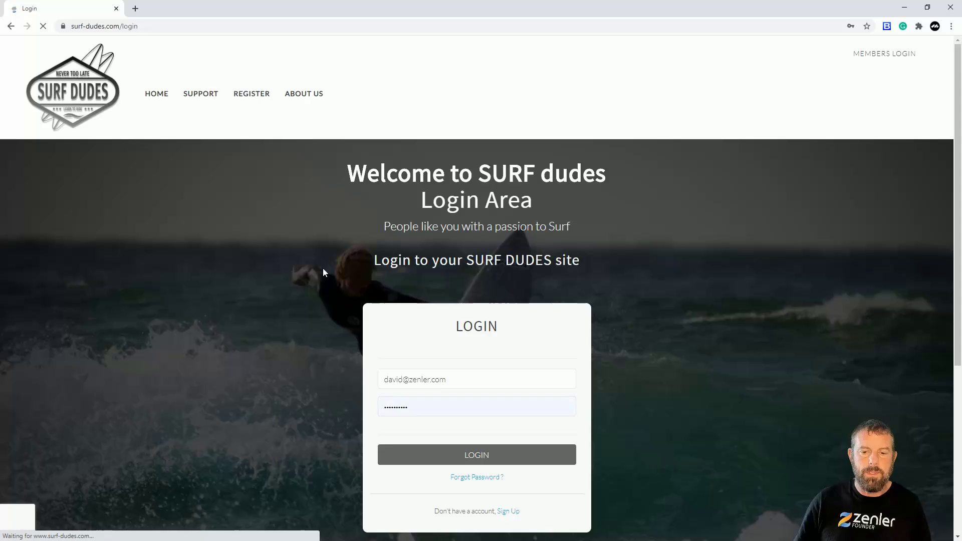
left_click(468, 456)
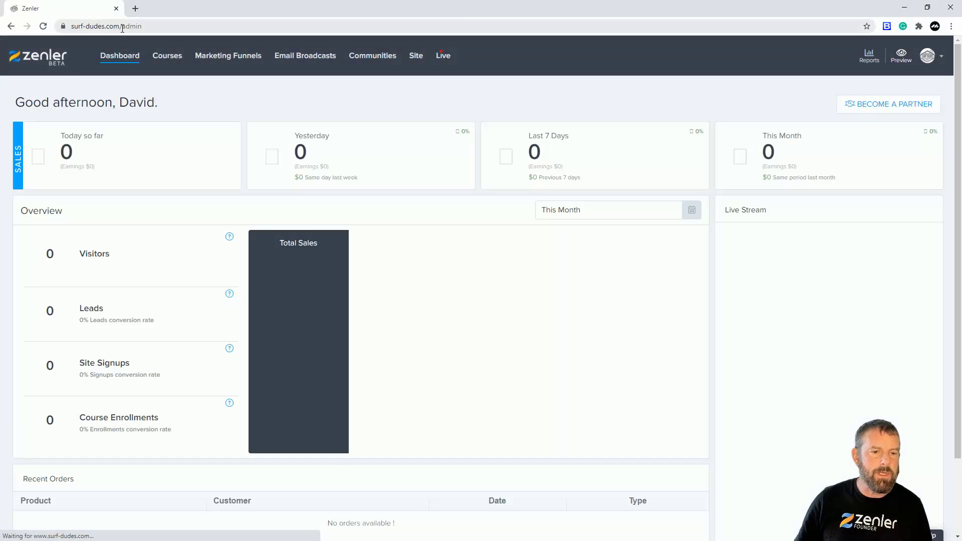
- Load surf-dudes.com without the admin path and review the member welcome page from its banner to its footer
double_click(132, 26)
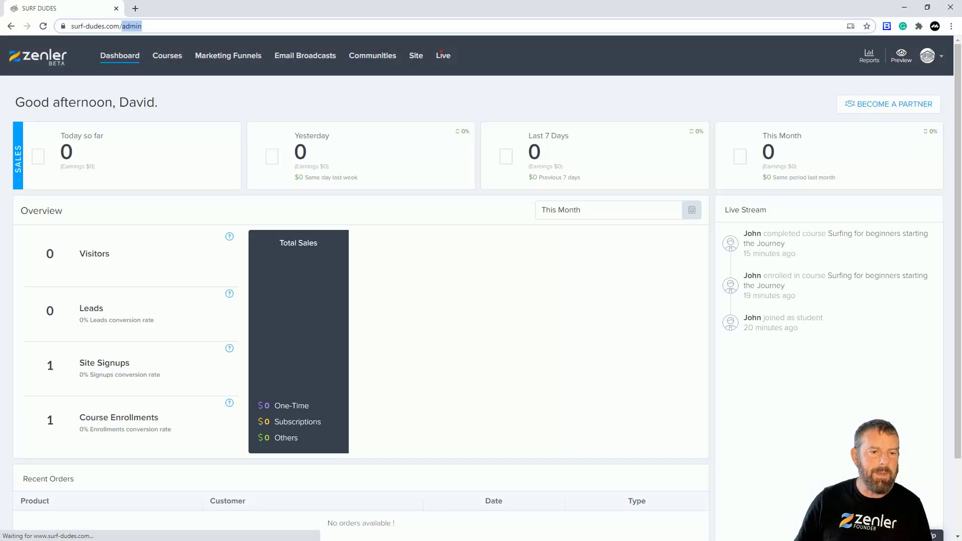
key("BackSpace")
key("Return")
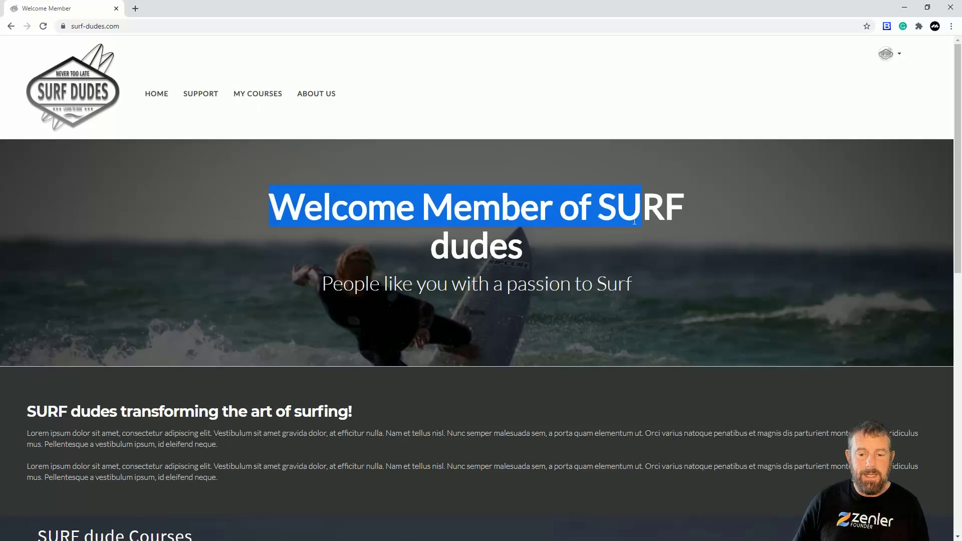
left_click_drag(634, 221, 665, 296)
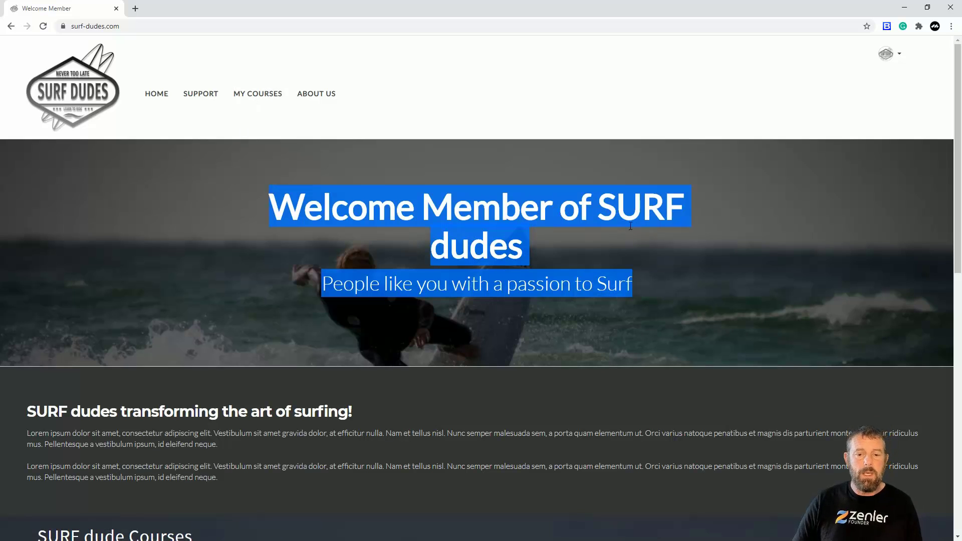
left_click(322, 218)
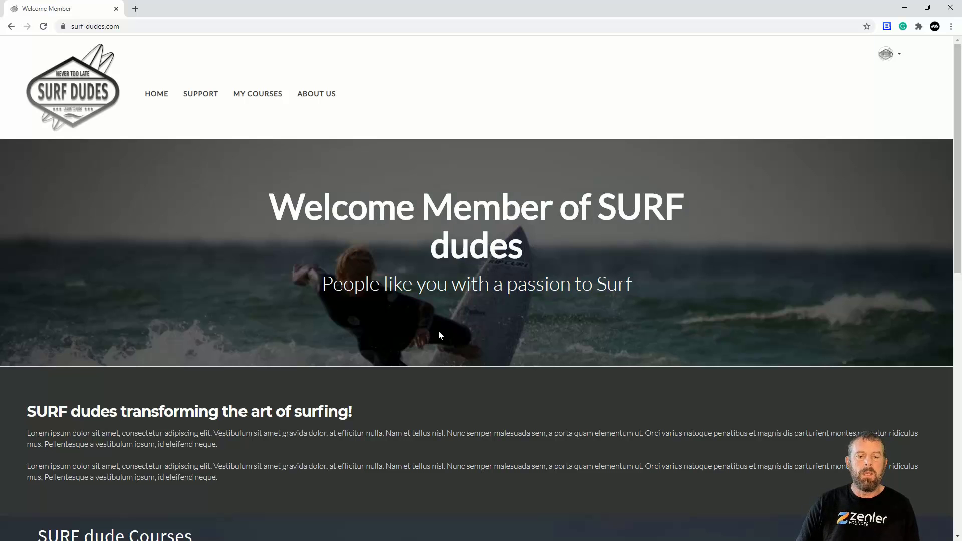
scroll(439, 335, "down", 10)
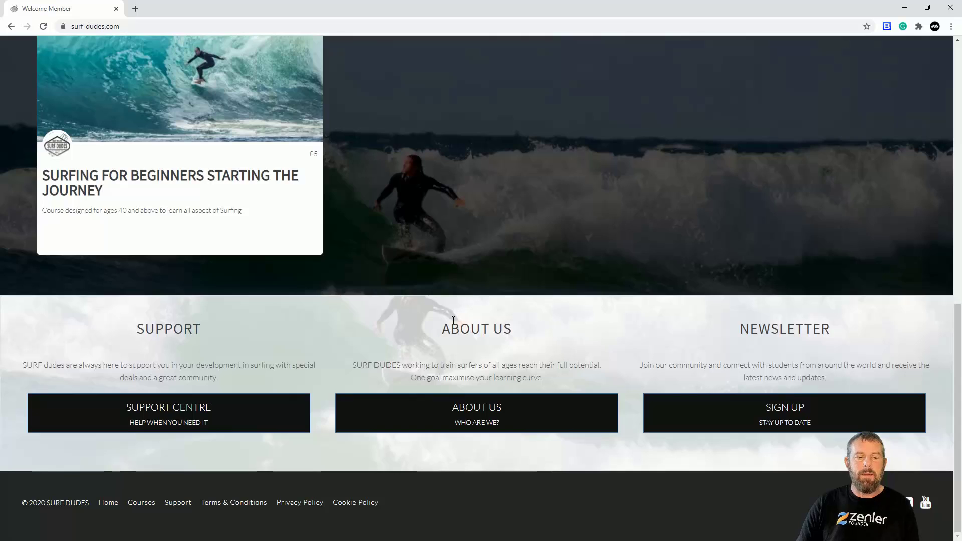
scroll(453, 319, "up", 10)
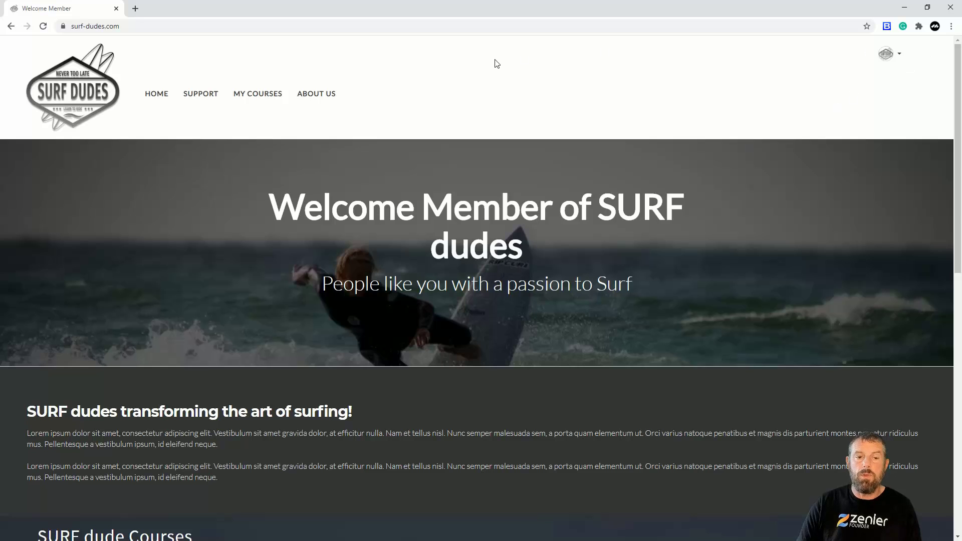
left_click(200, 26)
key("ctrl+c")
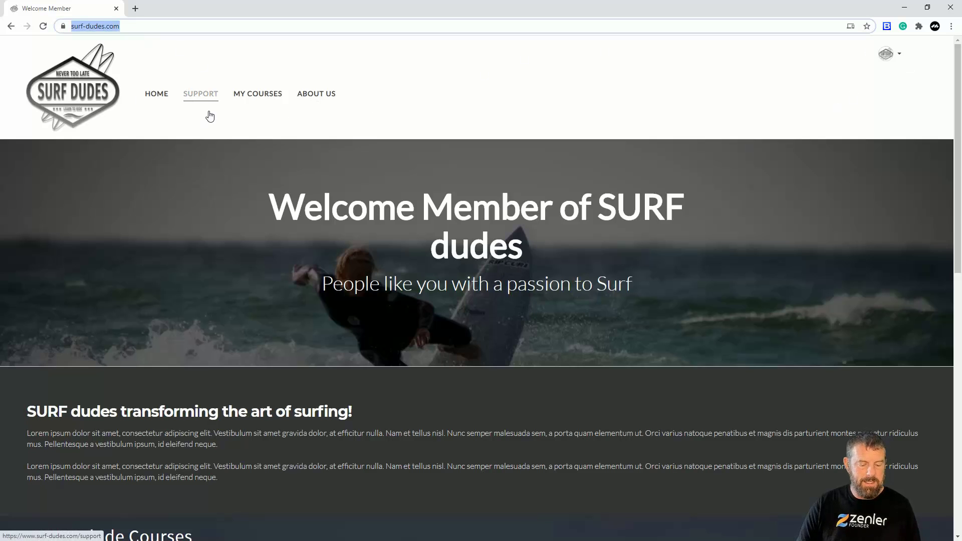
left_click(950, 26)
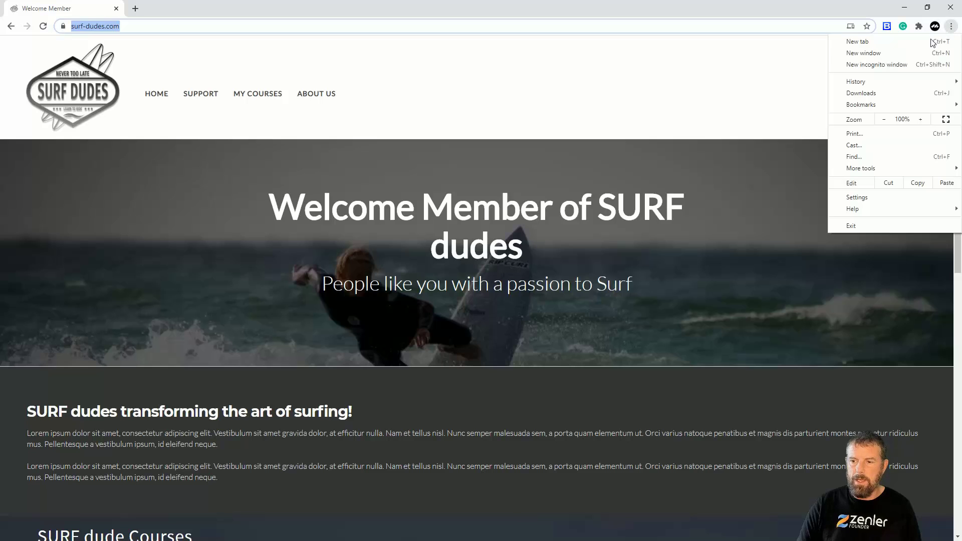
left_click(870, 64)
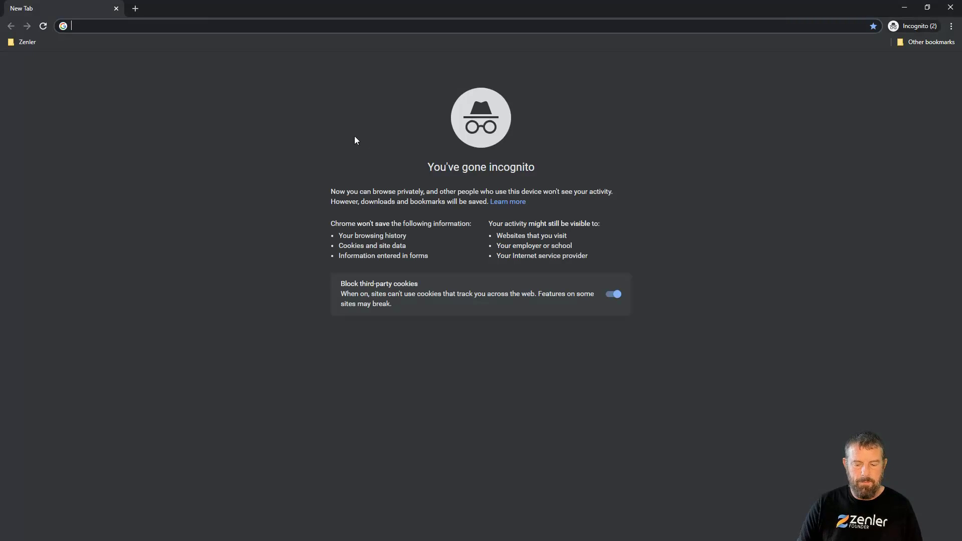
key("ctrl+v")
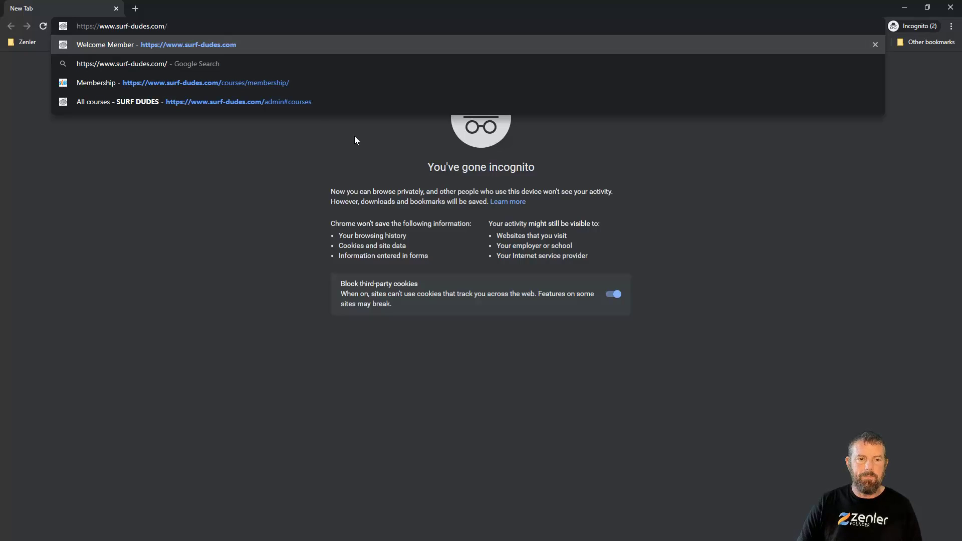
left_click(224, 44)
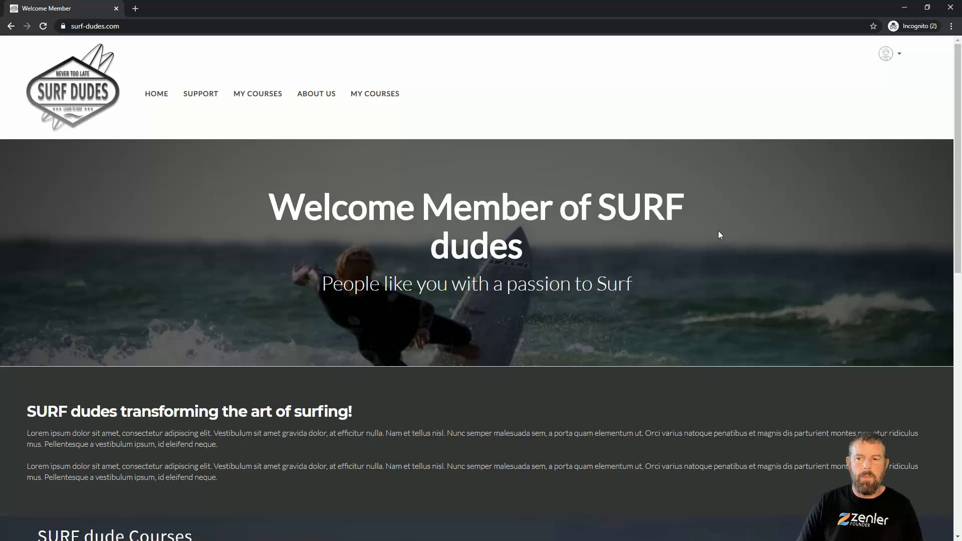
- Log out of the member account in the incognito window and inspect the visitor home page's welcome heading
left_click(899, 56)
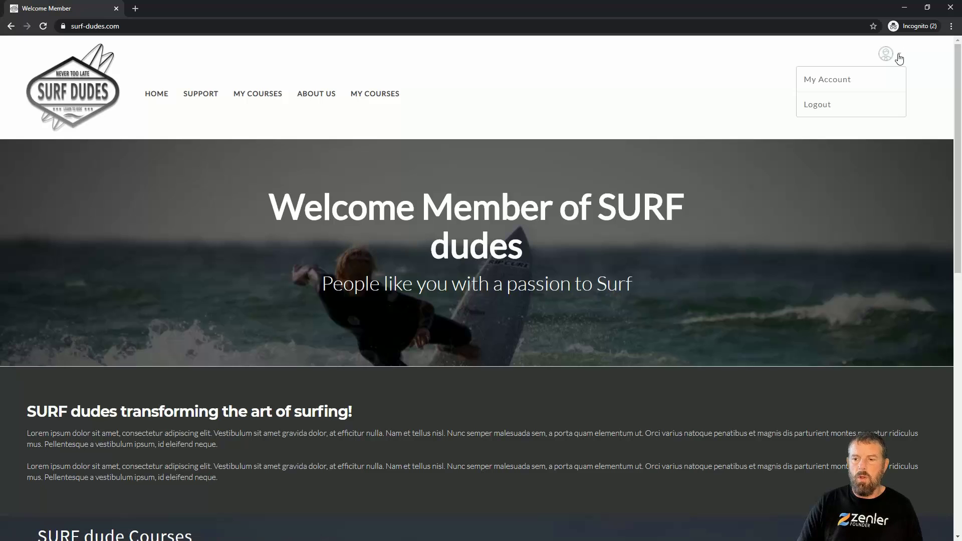
left_click(828, 107)
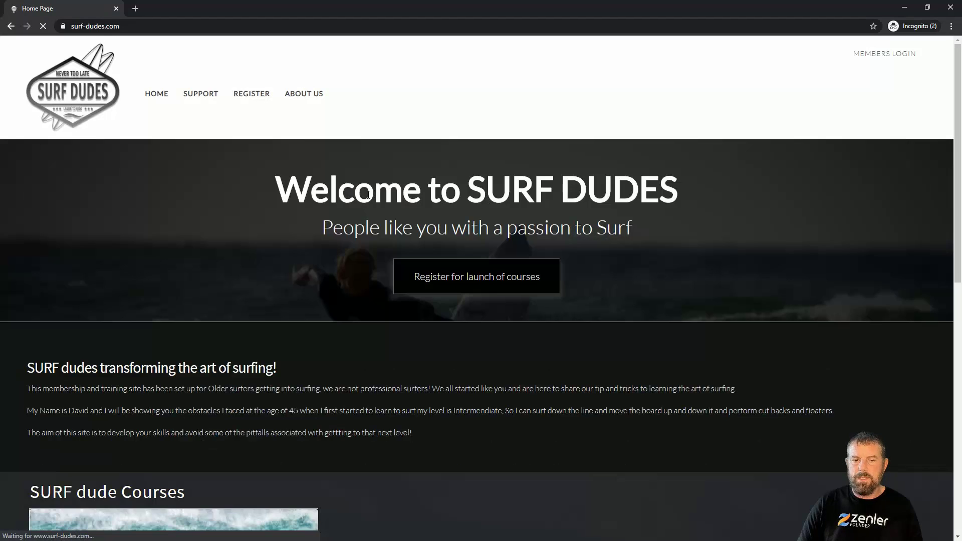
left_click_drag(374, 190, 611, 186)
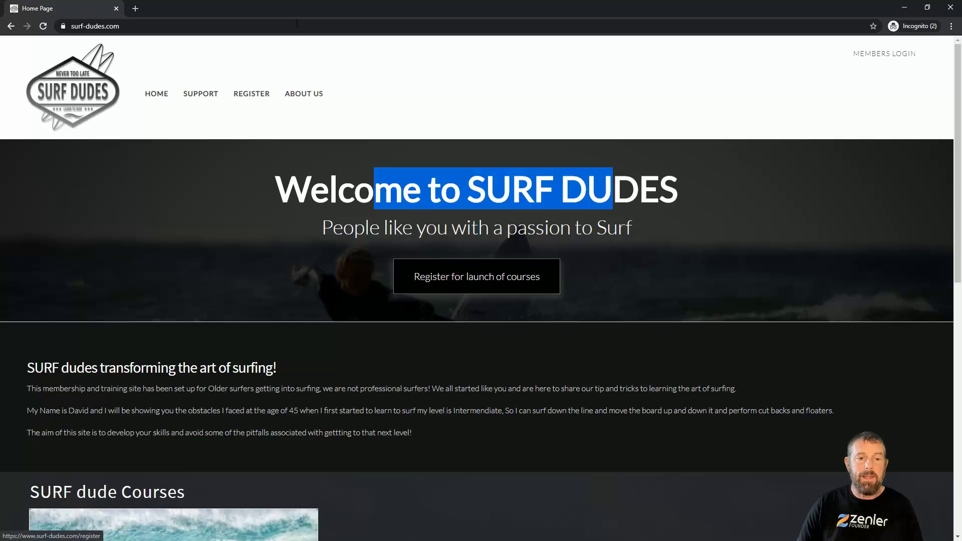
- Compare the incognito visitor home page with the member page in the window behind it, and minimise the incognito window
left_click_drag(300, 11, 410, 57)
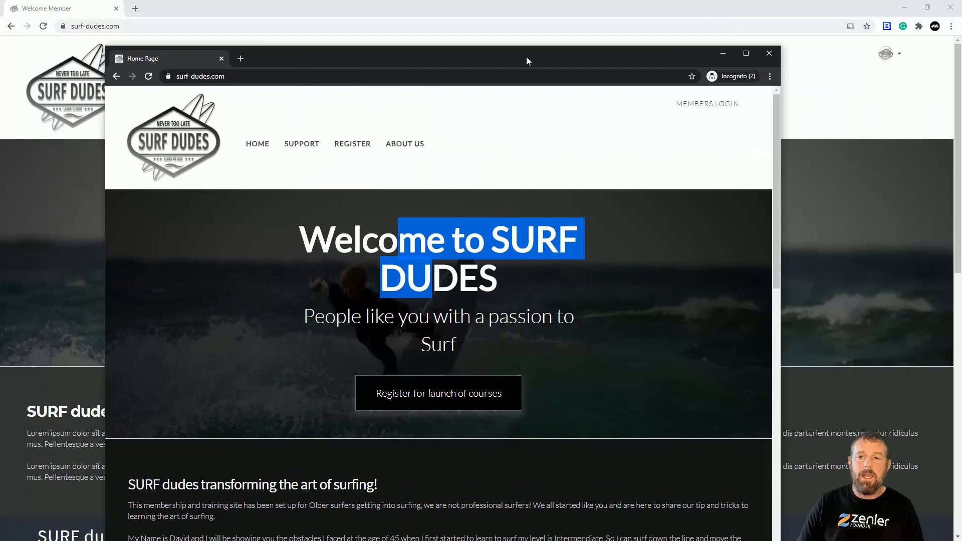
left_click(745, 53)
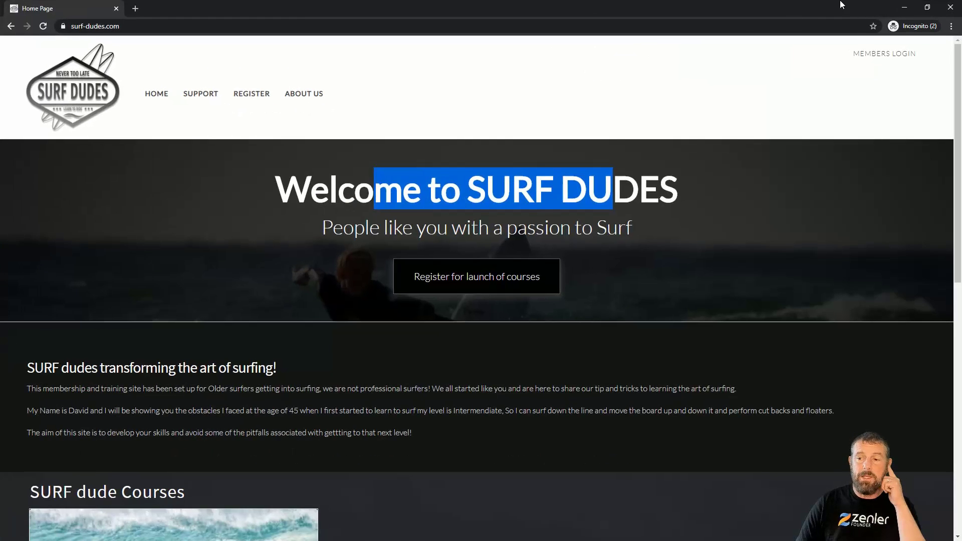
left_click(904, 7)
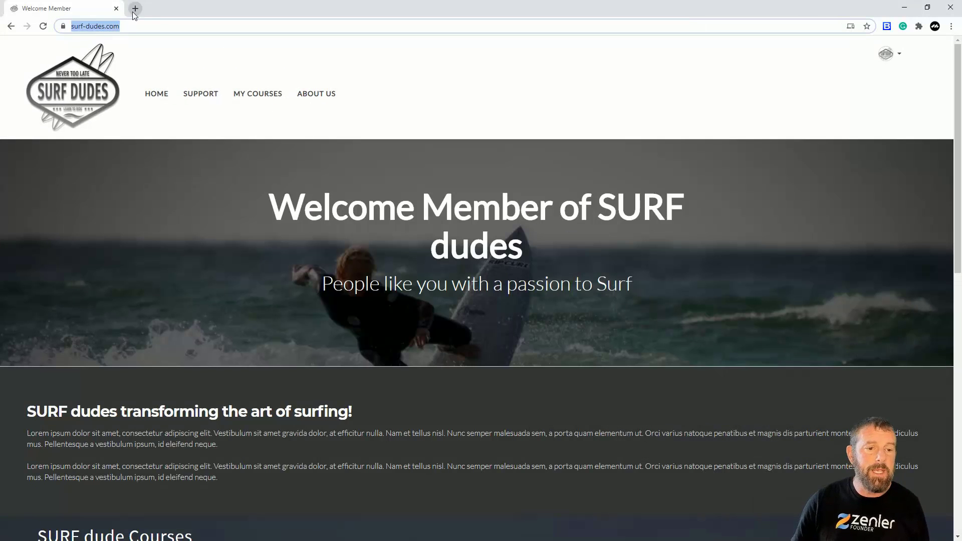
- Return to the Zenler admin area from the member page and open the list of site pages
left_click(899, 57)
left_click(846, 123)
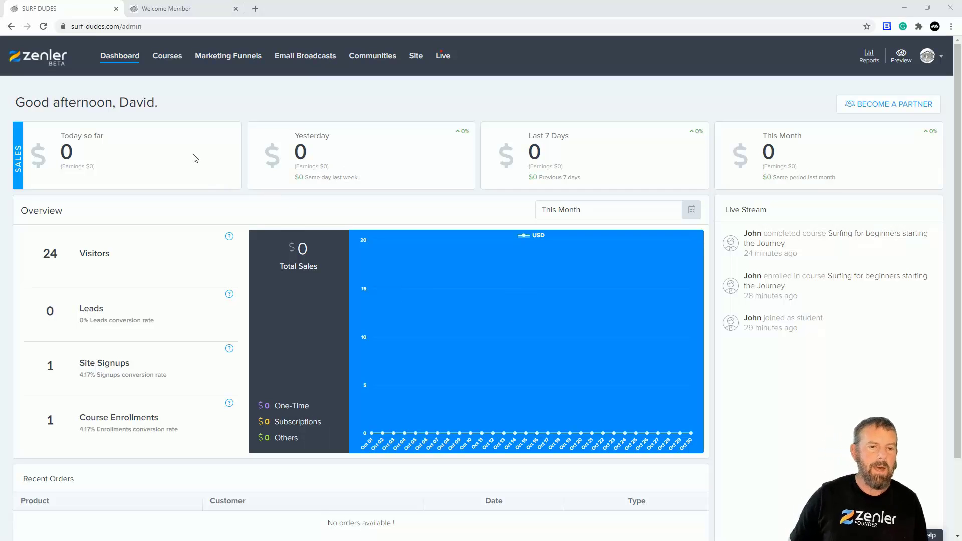
left_click(420, 62)
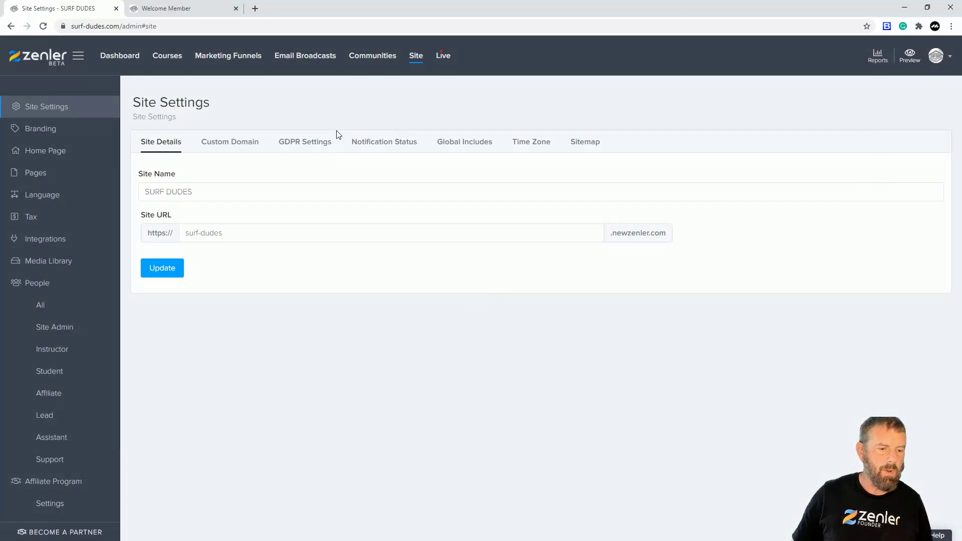
left_click(35, 172)
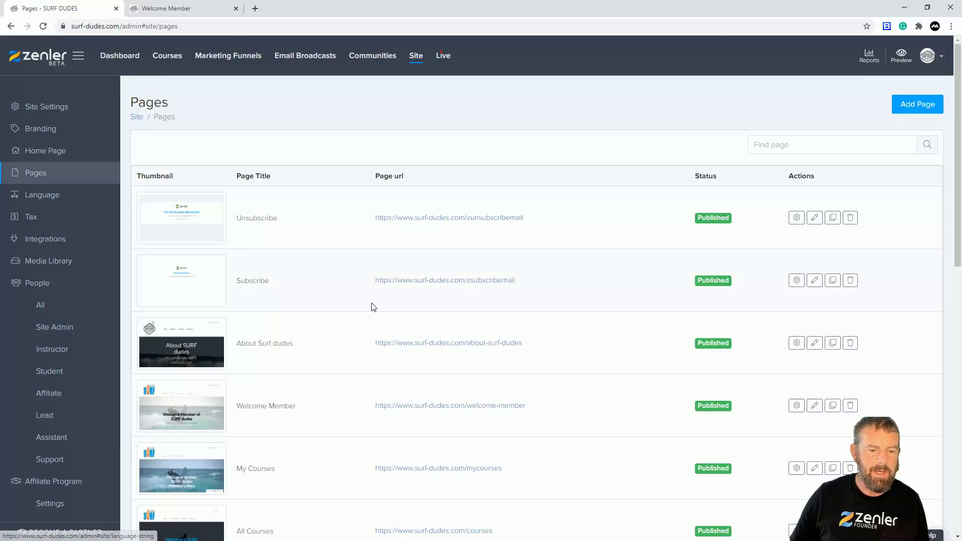
- Look through the list of site pages and open the Welcome Member page in the page editor
scroll(372, 306, "down", 5)
scroll(369, 307, "up", 4)
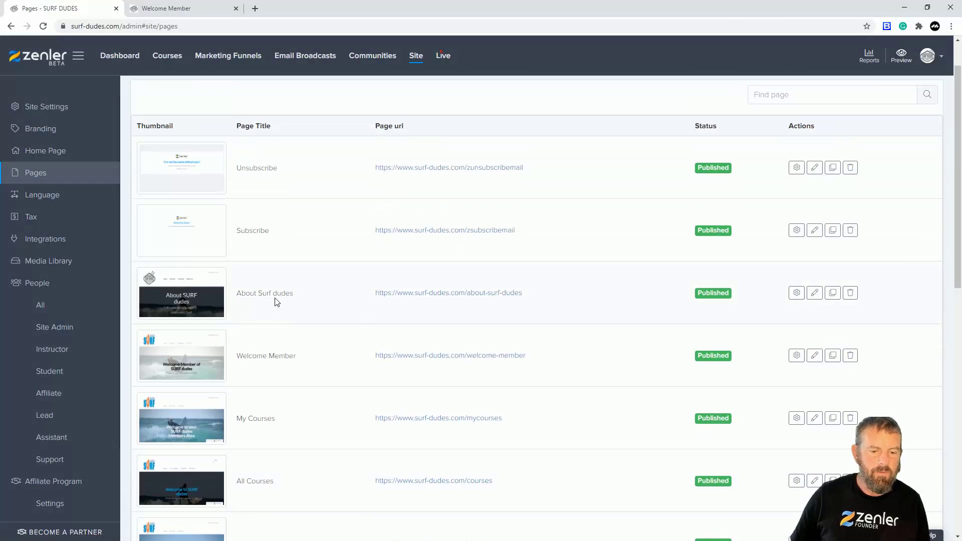
scroll(276, 301, "down", 3)
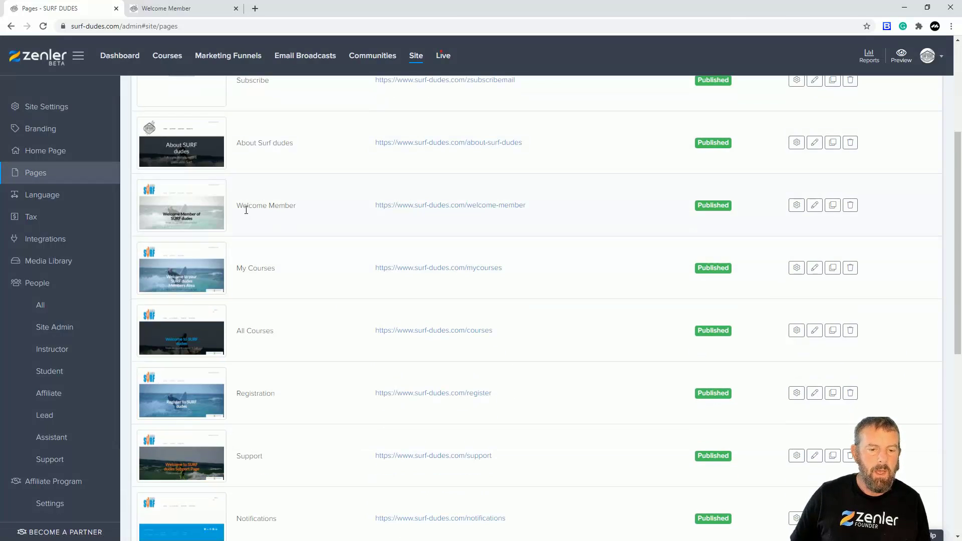
scroll(284, 225, "down", 8)
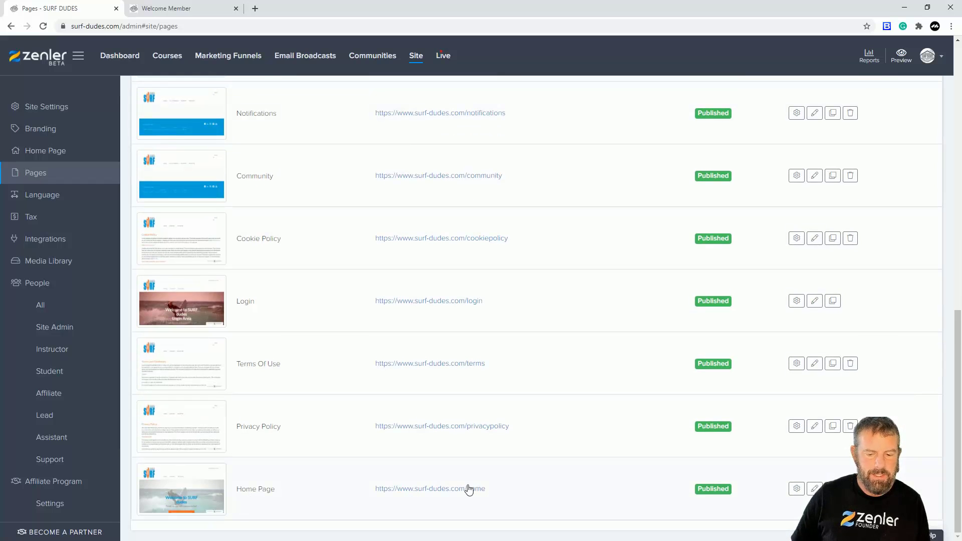
scroll(461, 408, "up", 8)
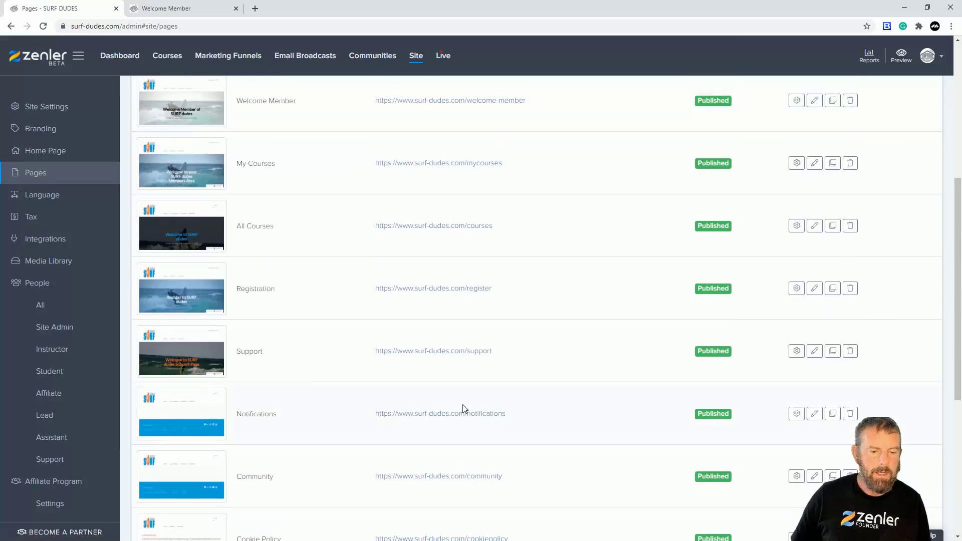
scroll(344, 295, "up", 3)
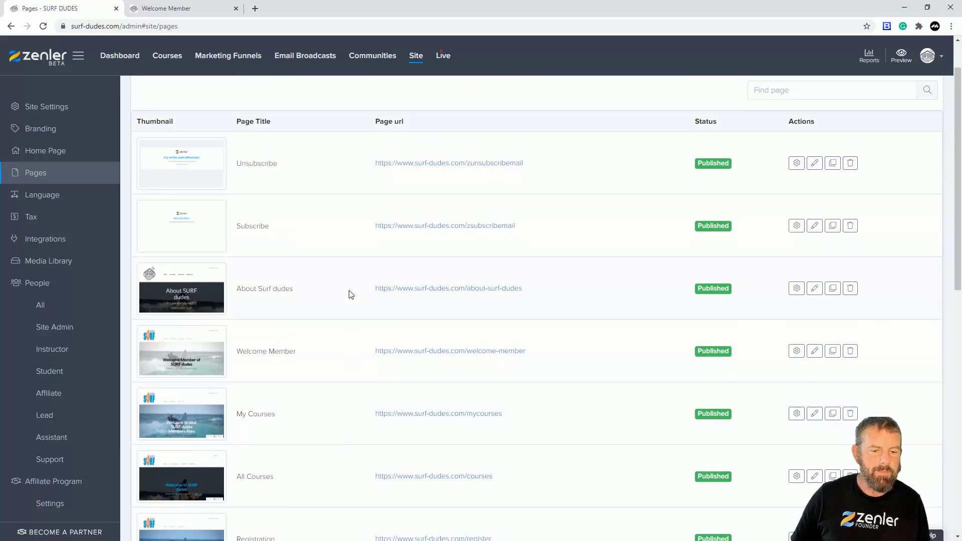
scroll(351, 295, "down", 1)
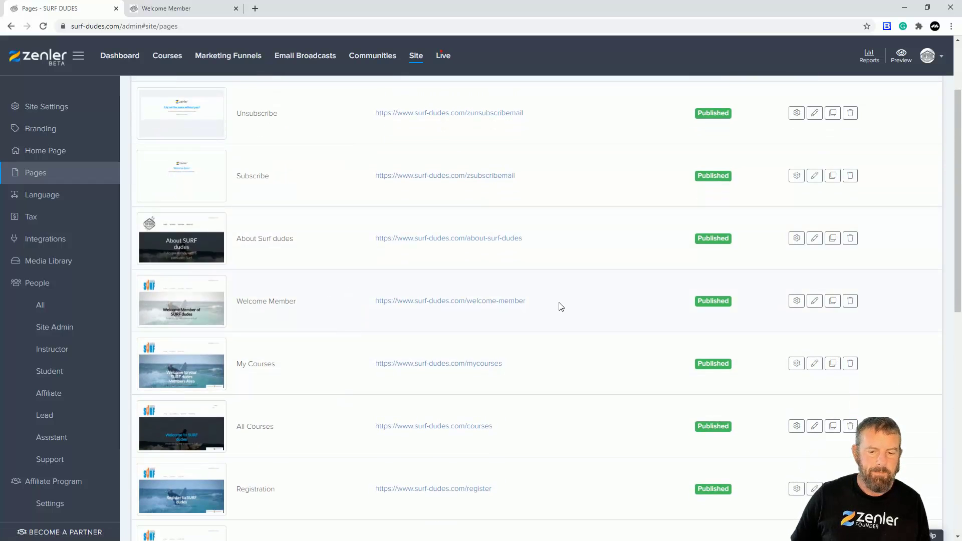
left_click(814, 300)
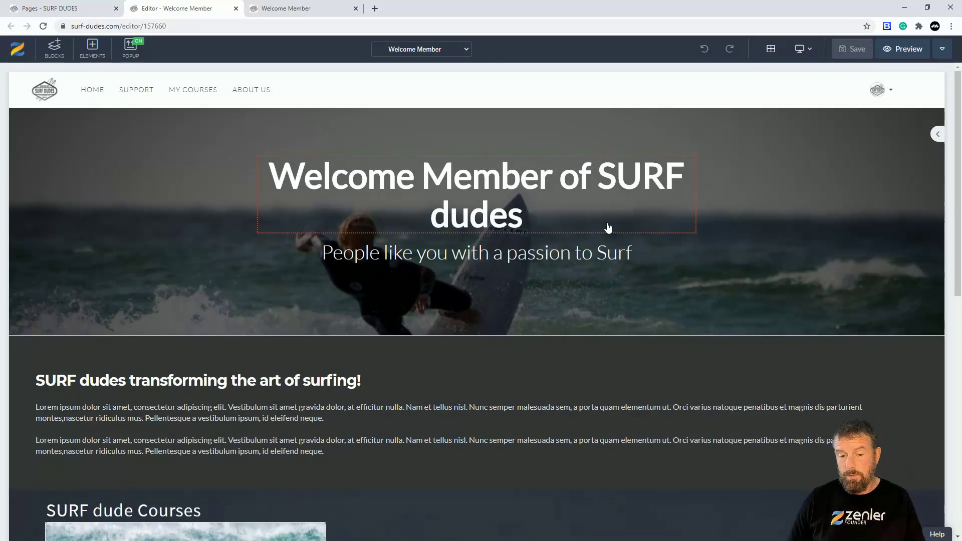
- Review the Welcome Member page's content in the editor and switch the editor to the Home Page
scroll(616, 226, "down", 3)
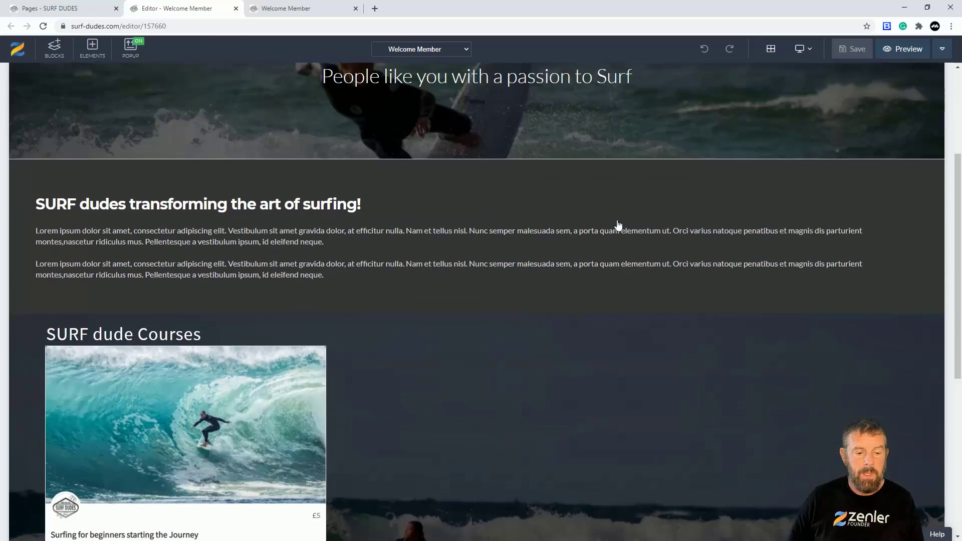
scroll(617, 222, "down", 1)
scroll(617, 220, "down", 4)
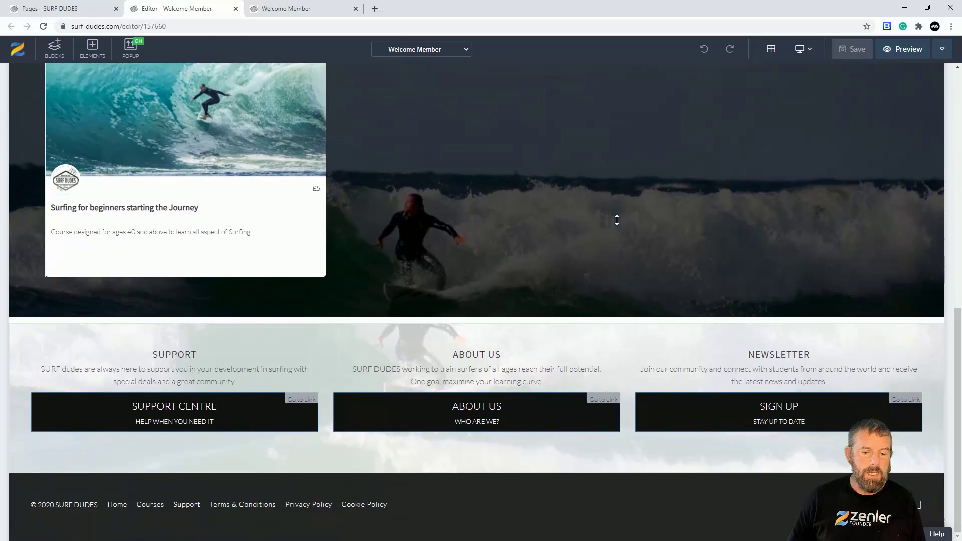
scroll(616, 224, "up", 5)
scroll(616, 224, "up", 3)
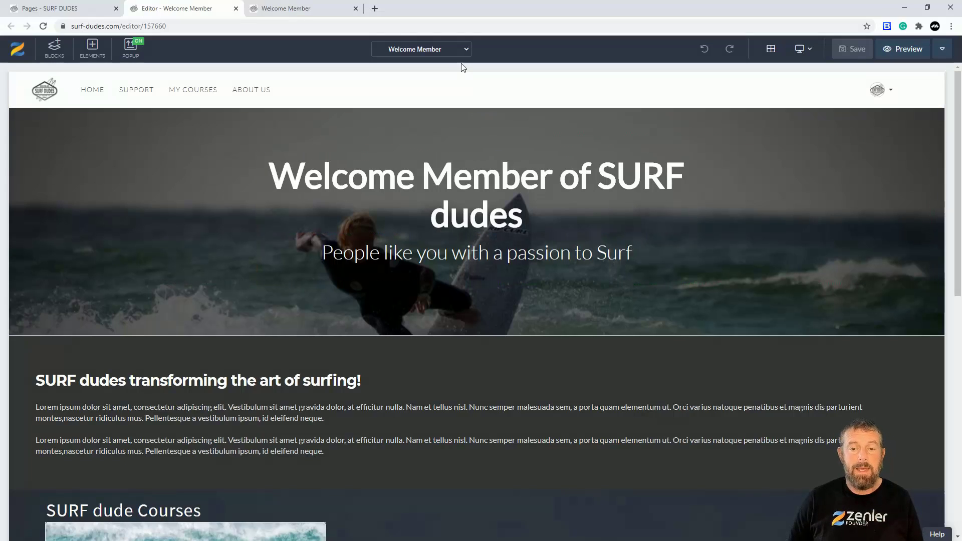
left_click(465, 50)
scroll(465, 93, "down", 4)
scroll(464, 138, "down", 2)
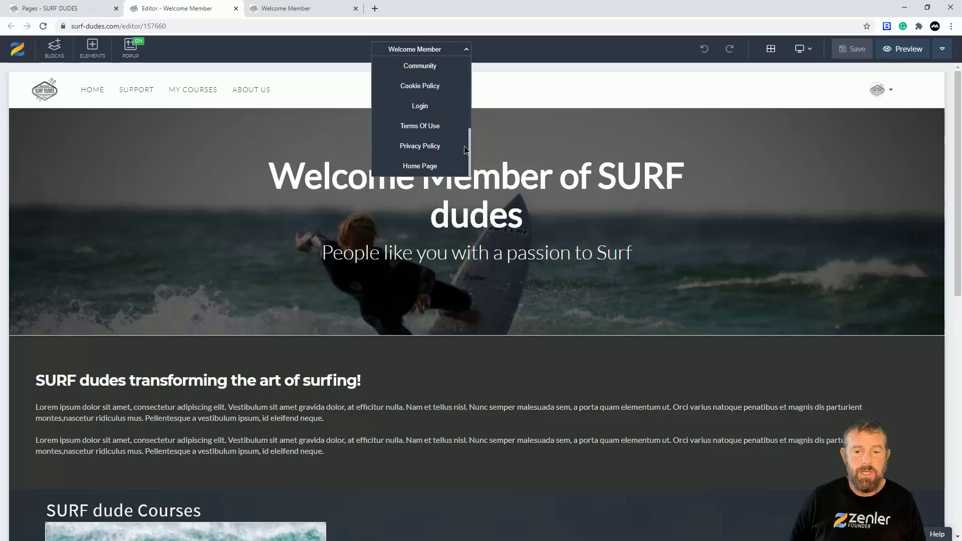
left_click(423, 164)
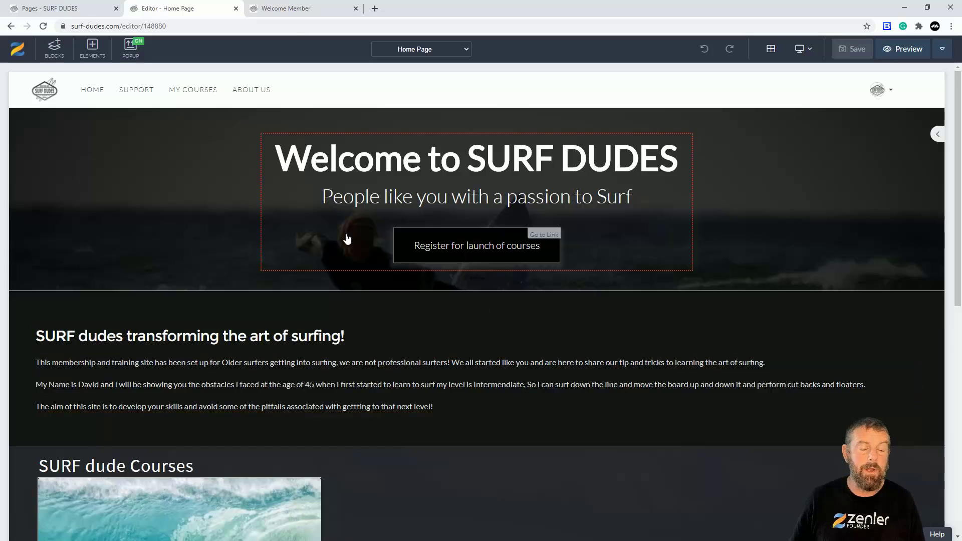
- Return to the Zenler admin area from the page editor and open the site's Home Page settings
left_click(84, 8)
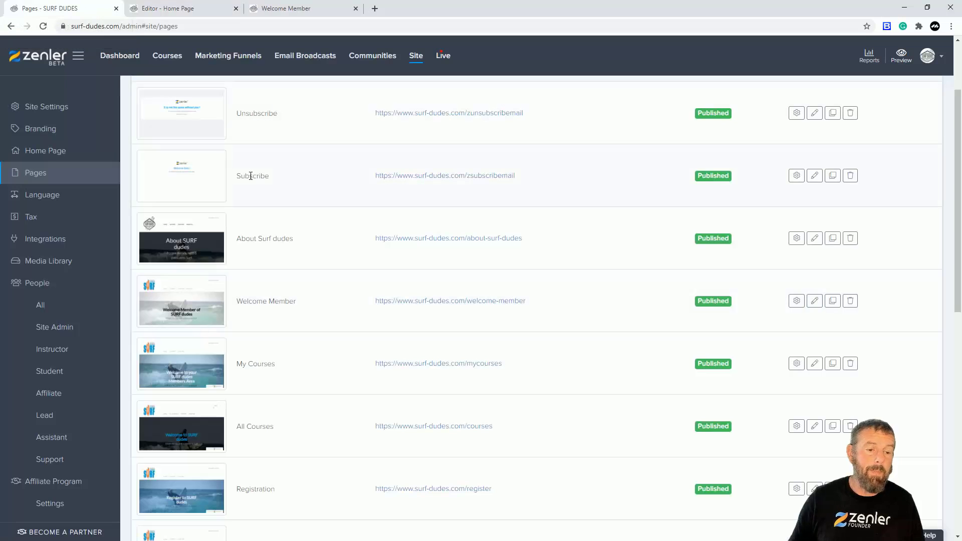
left_click(52, 153)
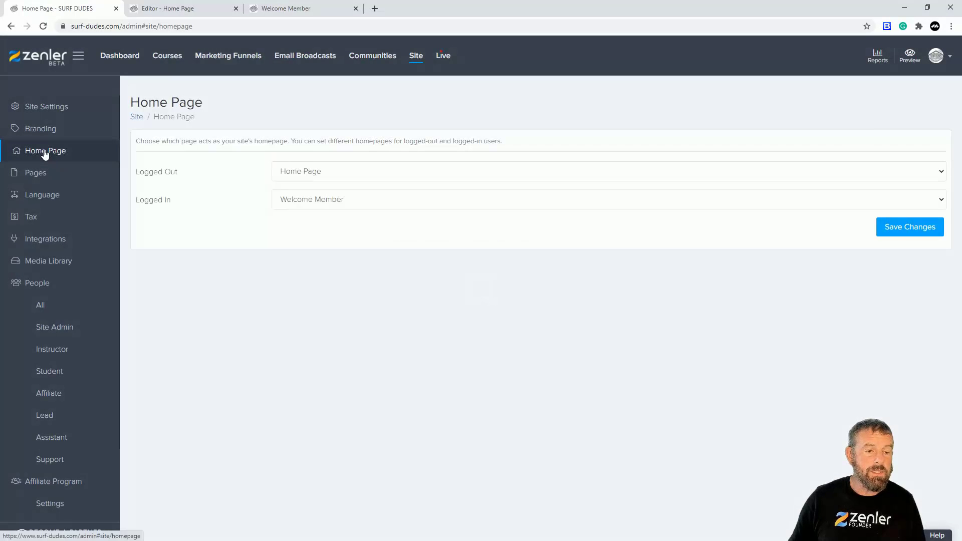
left_click(416, 59)
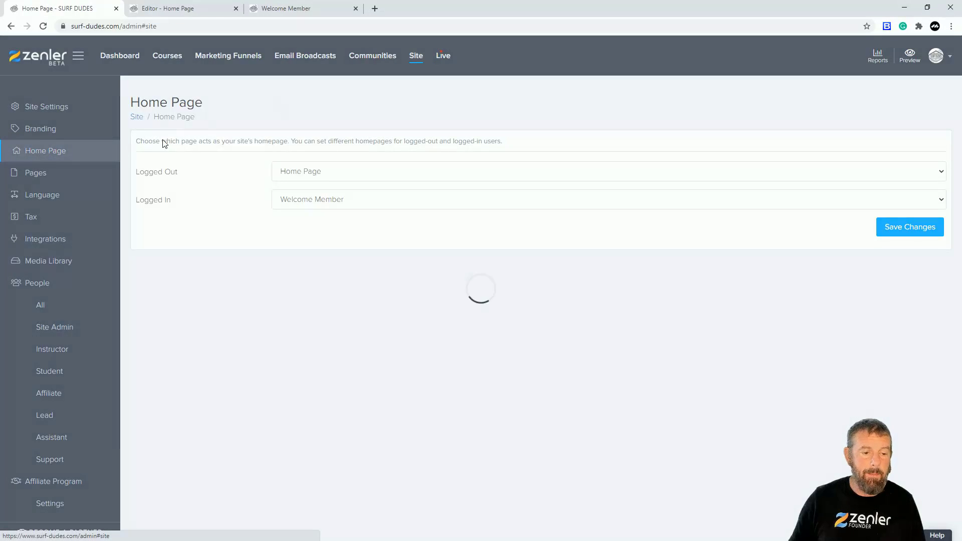
left_click(38, 154)
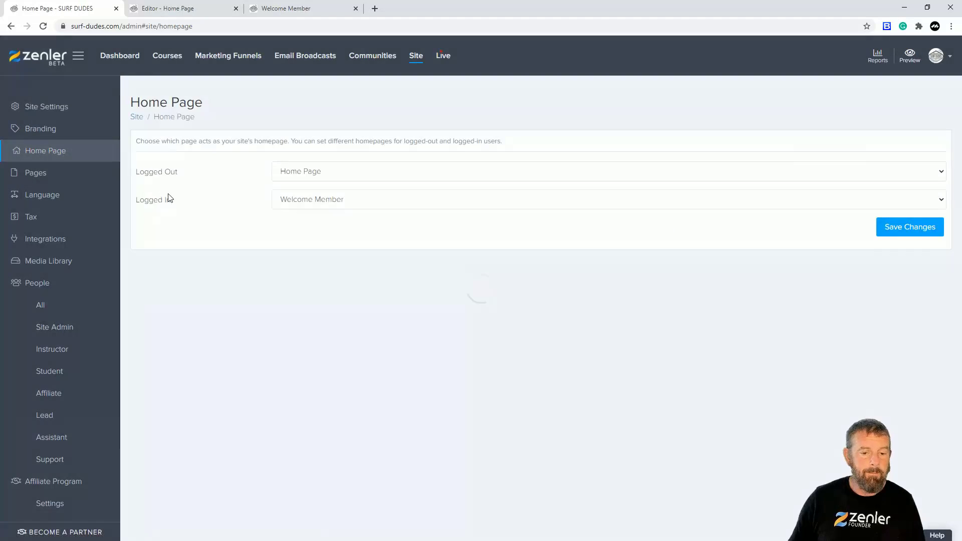
- Choose Welcome Member as the home page for logged-in users and Home Page for logged-out users
left_click(351, 205)
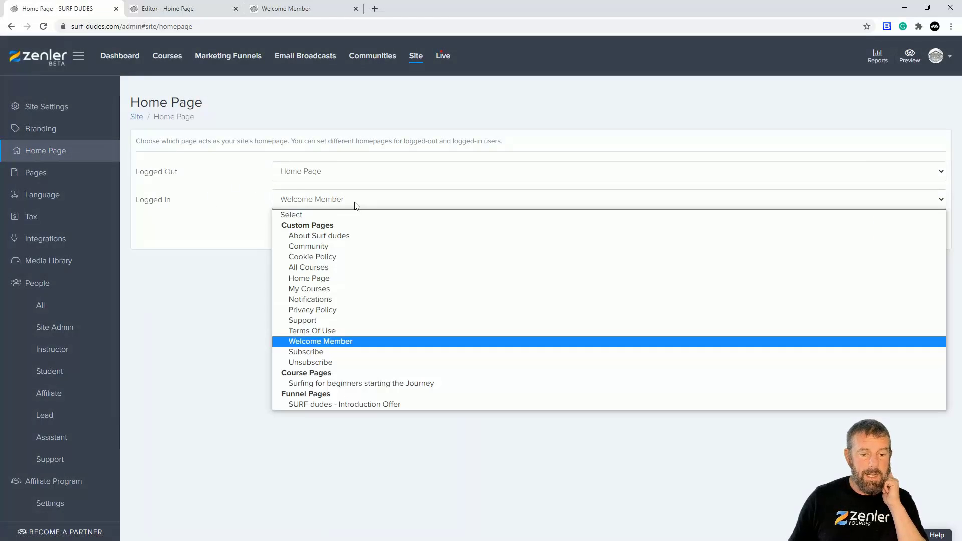
left_click(317, 341)
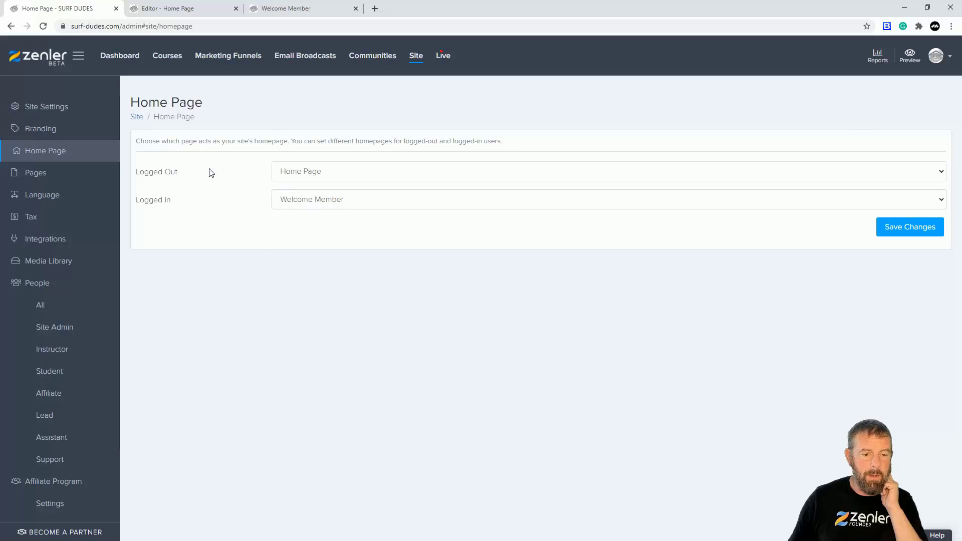
left_click(357, 175)
left_click(304, 250)
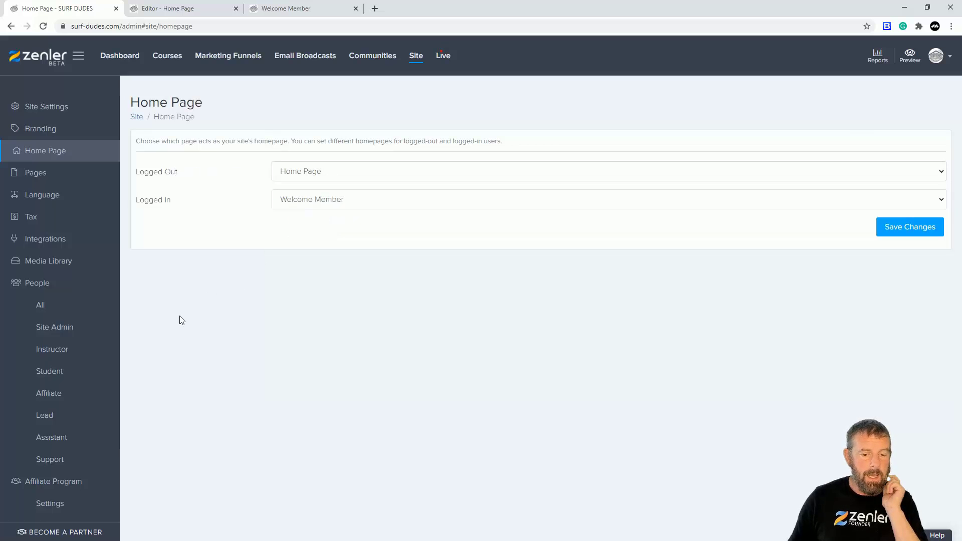